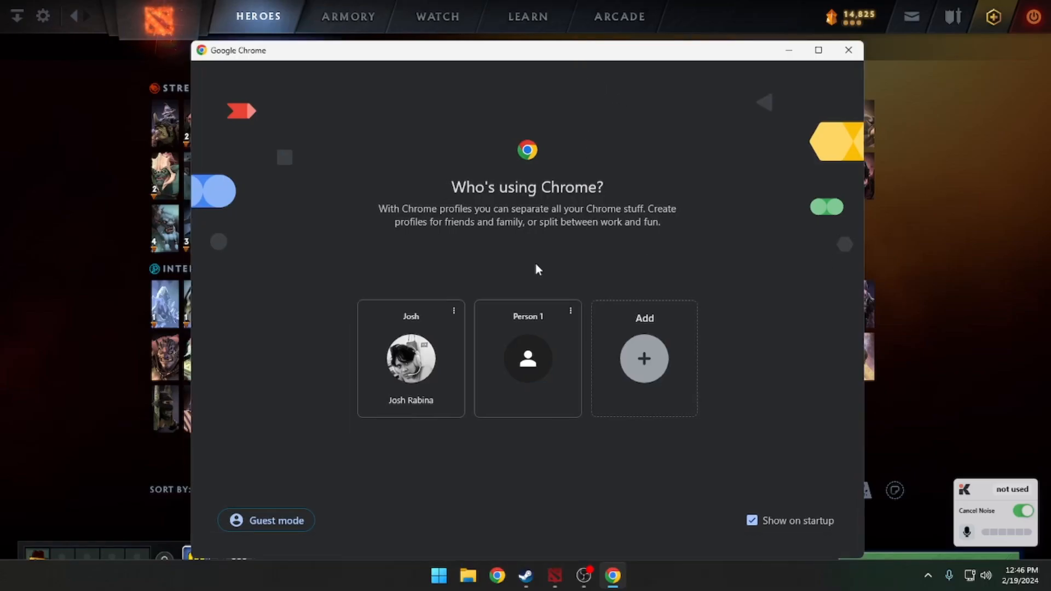
Enter the browser with the Person 1 profile and search Google for "rivatuner statistics server"
click(526, 361)
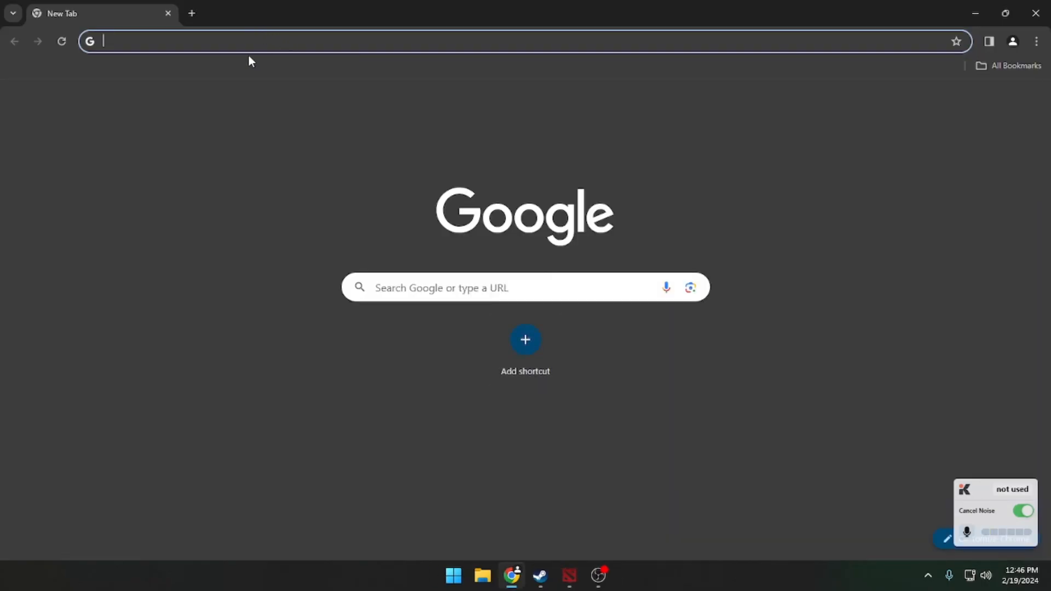
text(eivatuner)
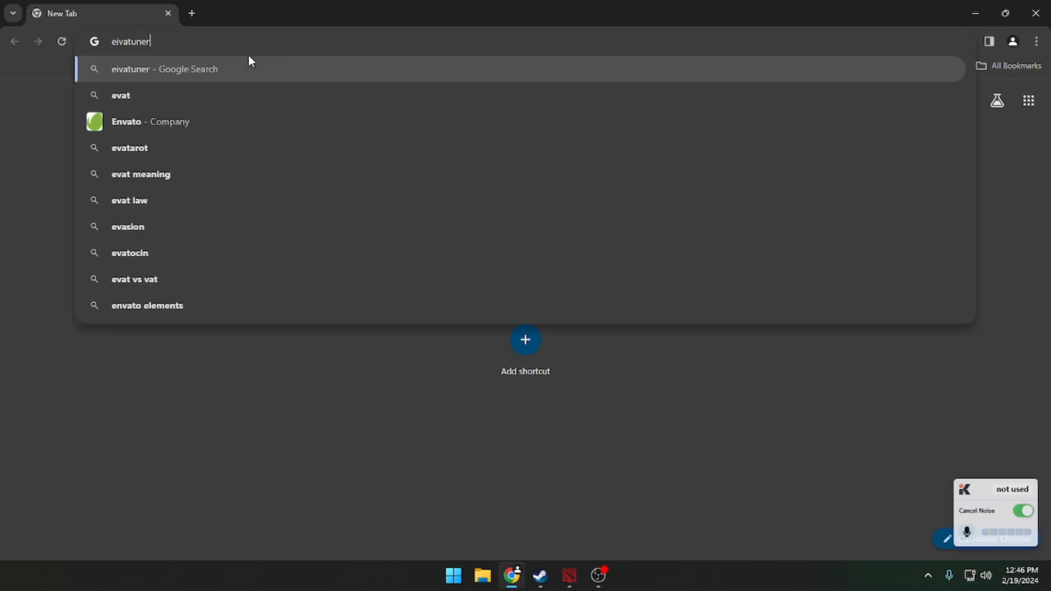
key(BackSpace)
key(BackSpace)
key(BackSpace)
key(BackSpace)
key(BackSpace)
key(BackSpace)
key(BackSpace)
key(BackSpace)
key(BackSpace)
text(rivatuner)
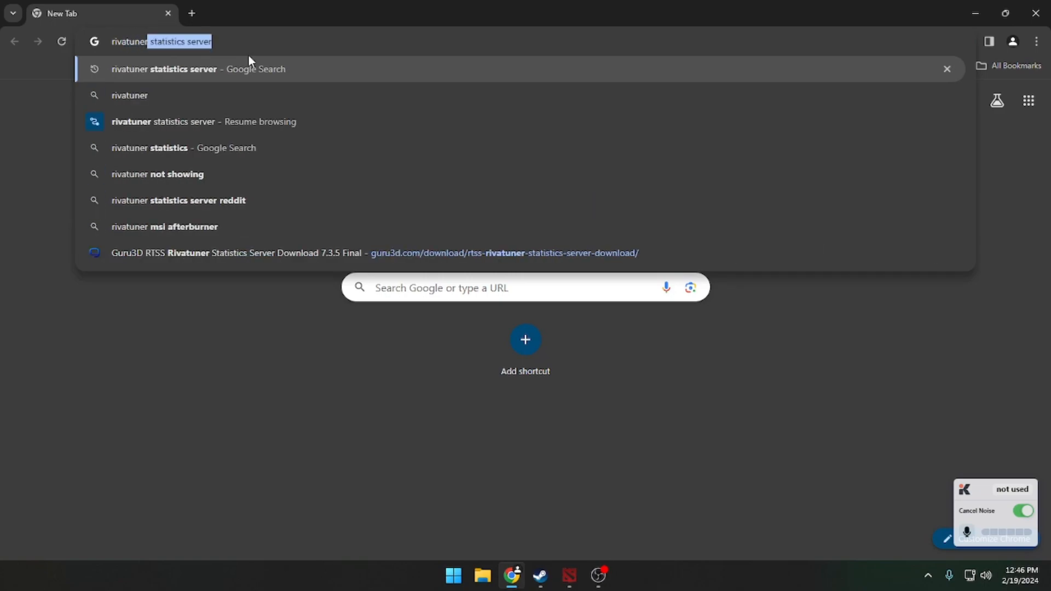
key(Return)
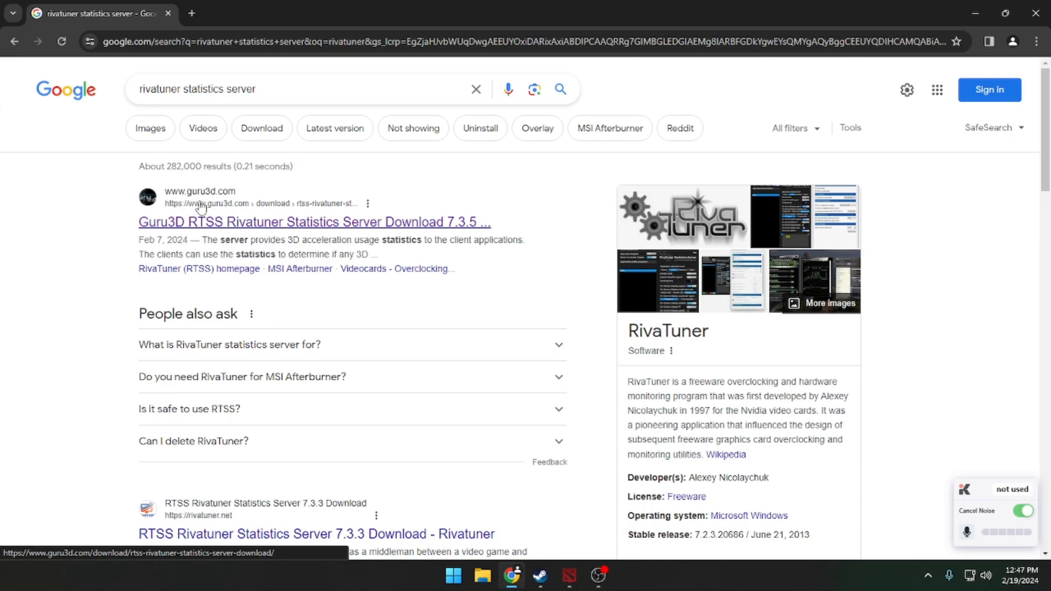
Bring up Guru3D's RivaTuner Statistics Server 7.3.5 Final page and look over its file details and download options
click(234, 225)
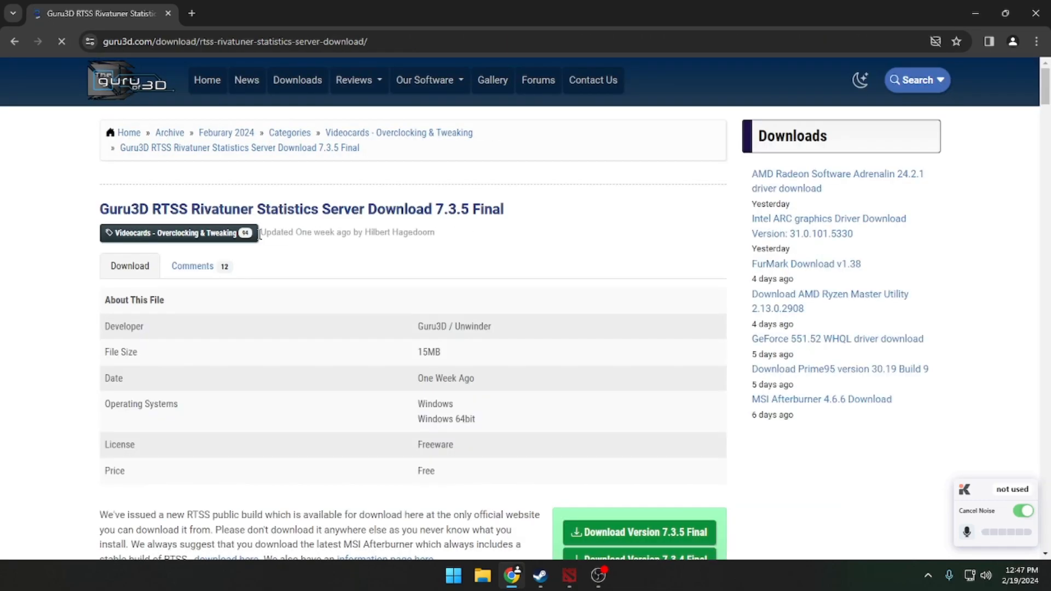
scroll(484, 330, down, 3)
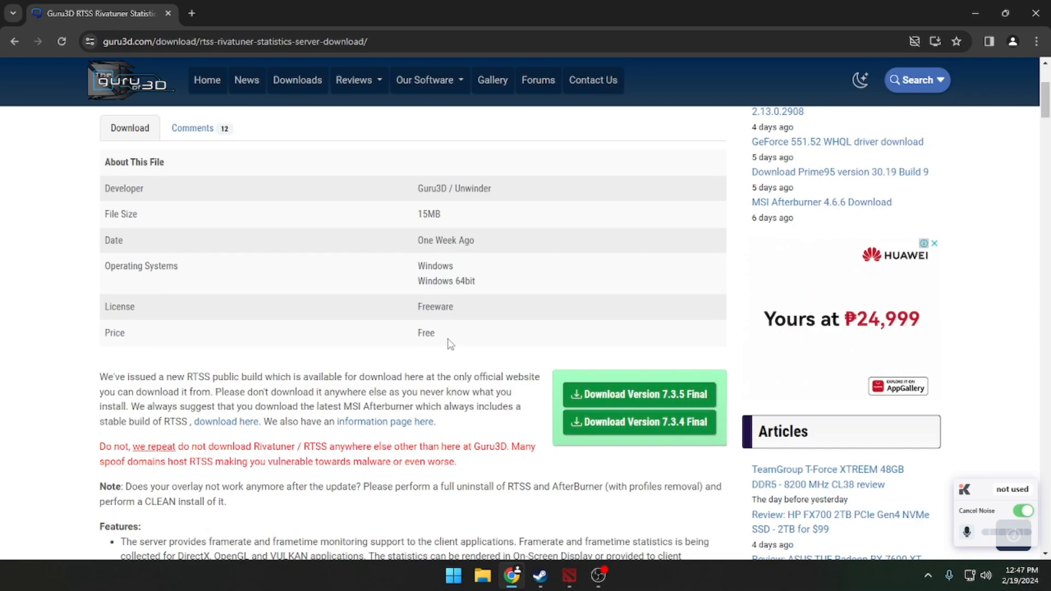
scroll(451, 344, up, 3)
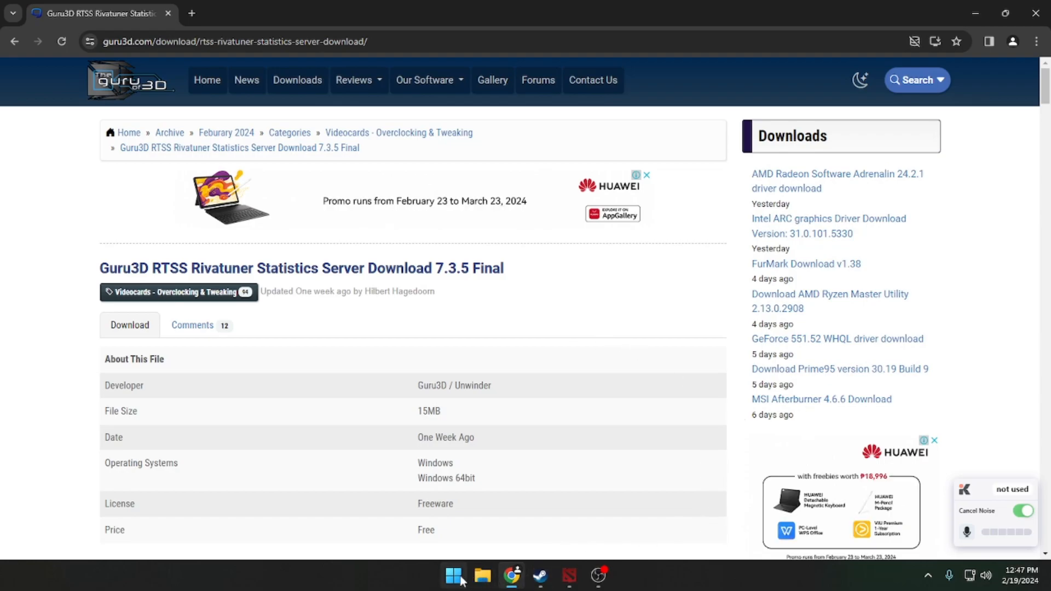
Find the installed RivaTuner Statistics Server by searching Windows for "riva", launch it and bring up its settings window
click(927, 578)
click(927, 577)
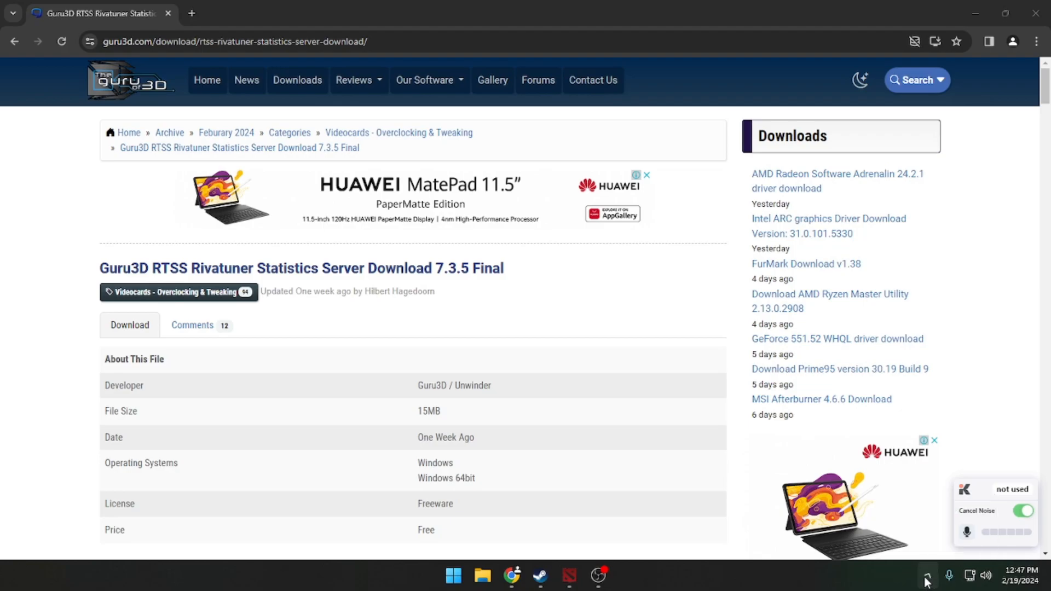
click(453, 575)
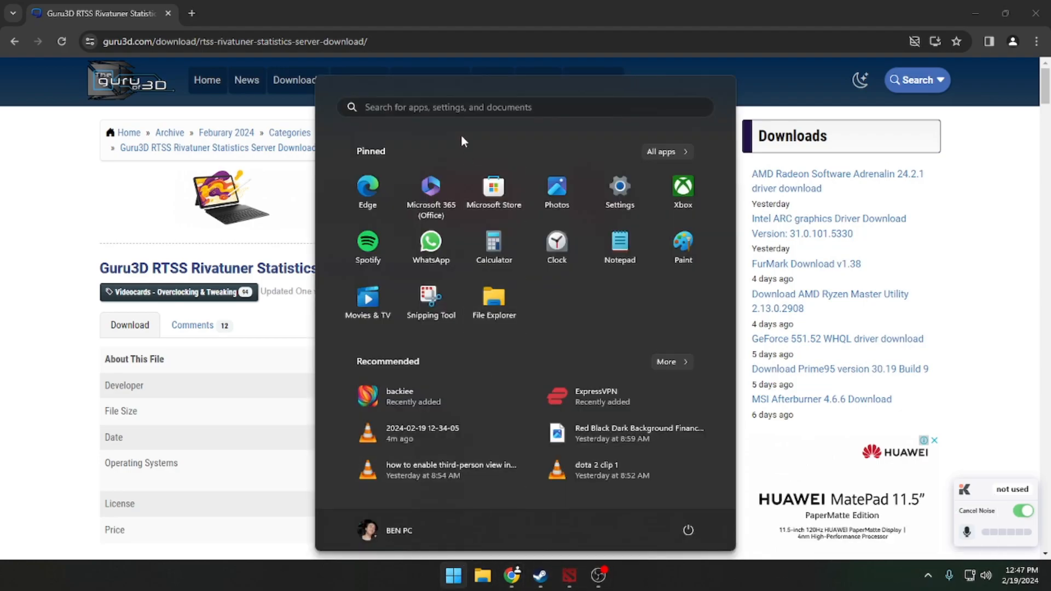
click(446, 107)
text(riva)
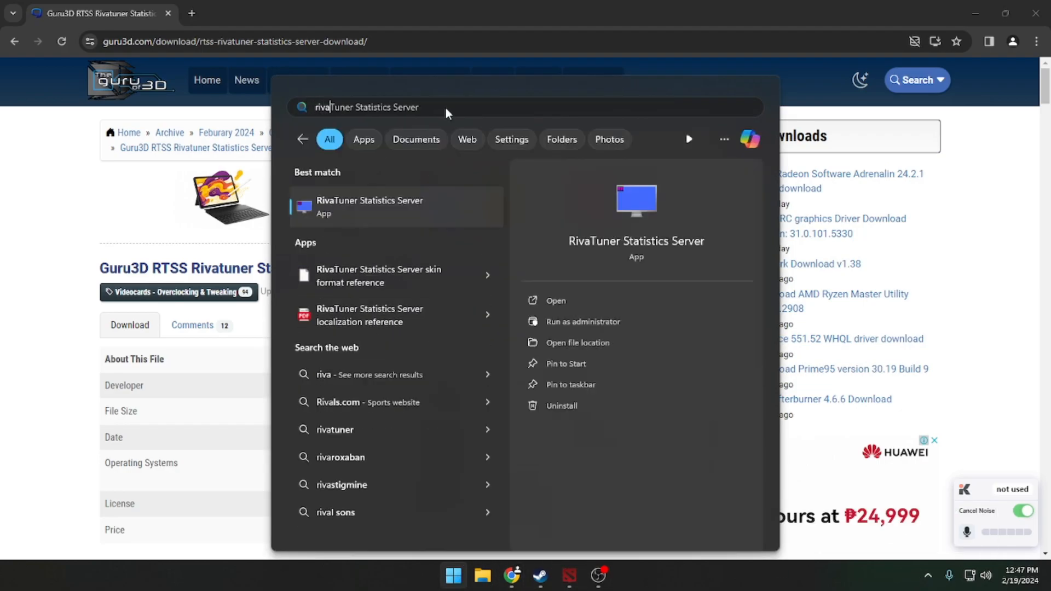
click(401, 206)
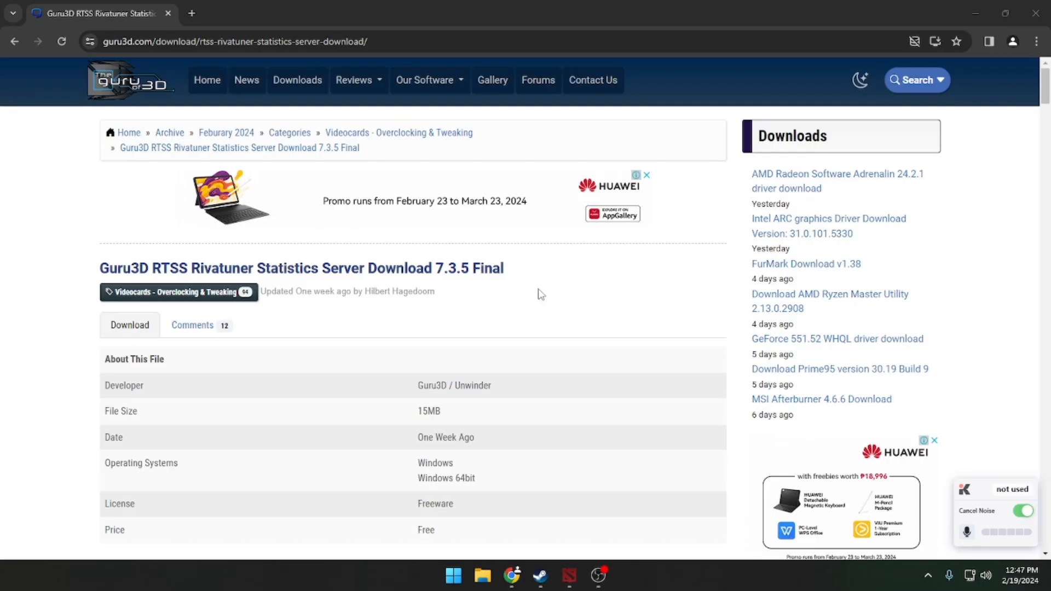
click(928, 575)
click(907, 517)
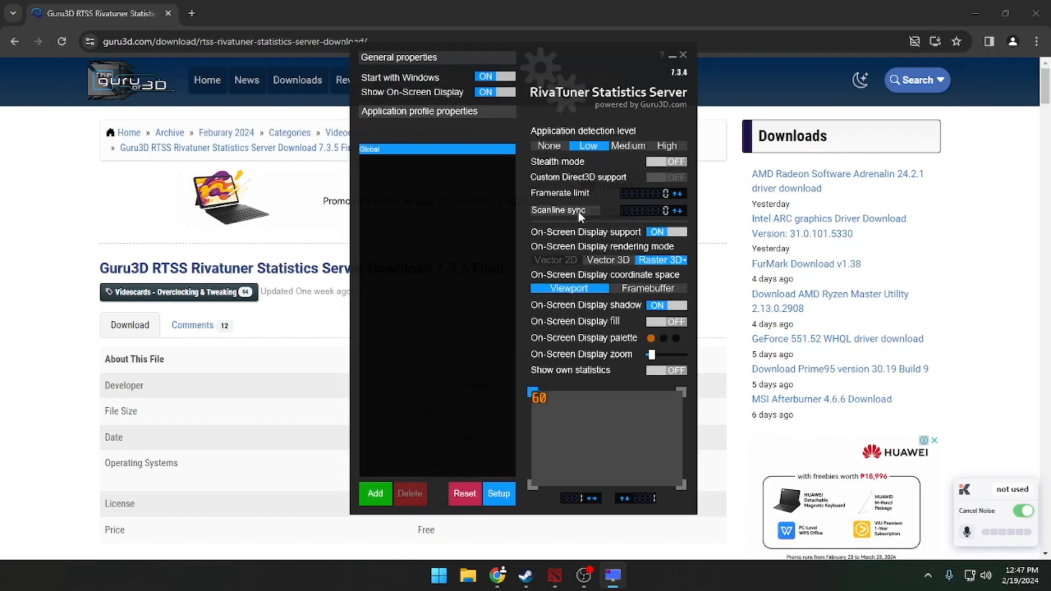
mouse_move(554, 57)
mouse_down()
mouse_move(529, 52)
mouse_move(573, 50)
mouse_move(563, 50)
mouse_up()
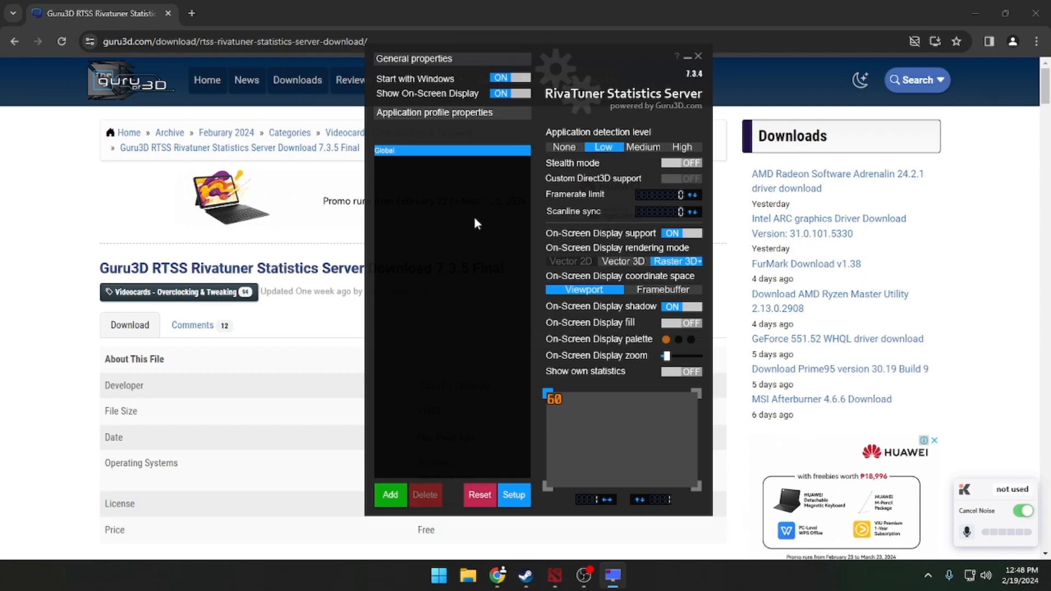
Examine RivaTuner's executable picker for application profiles, its detection level and its framerate limit, then close RivaTuner's window without adding a profile
click(390, 496)
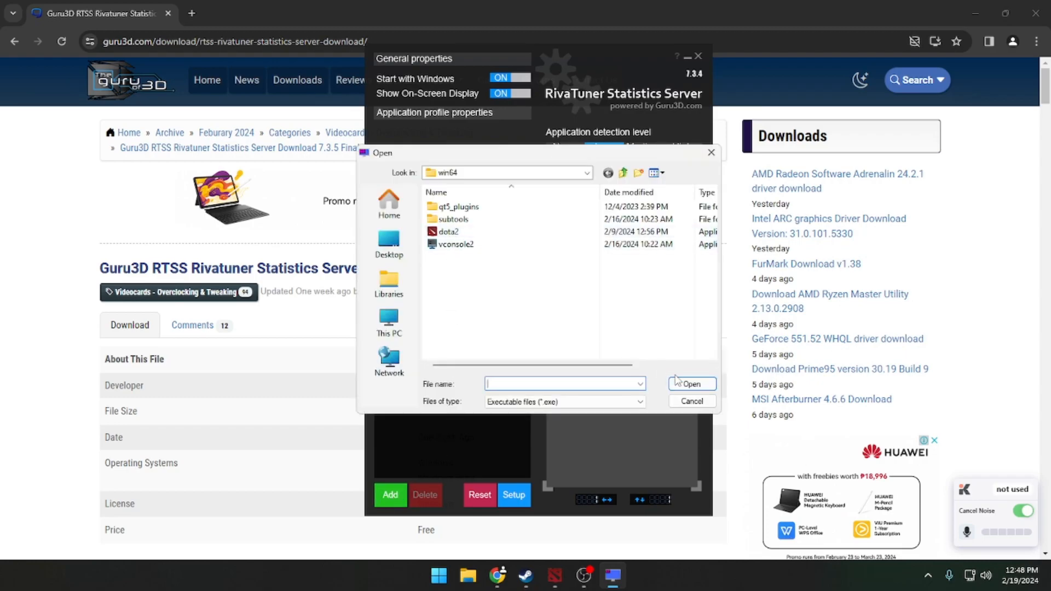
click(711, 153)
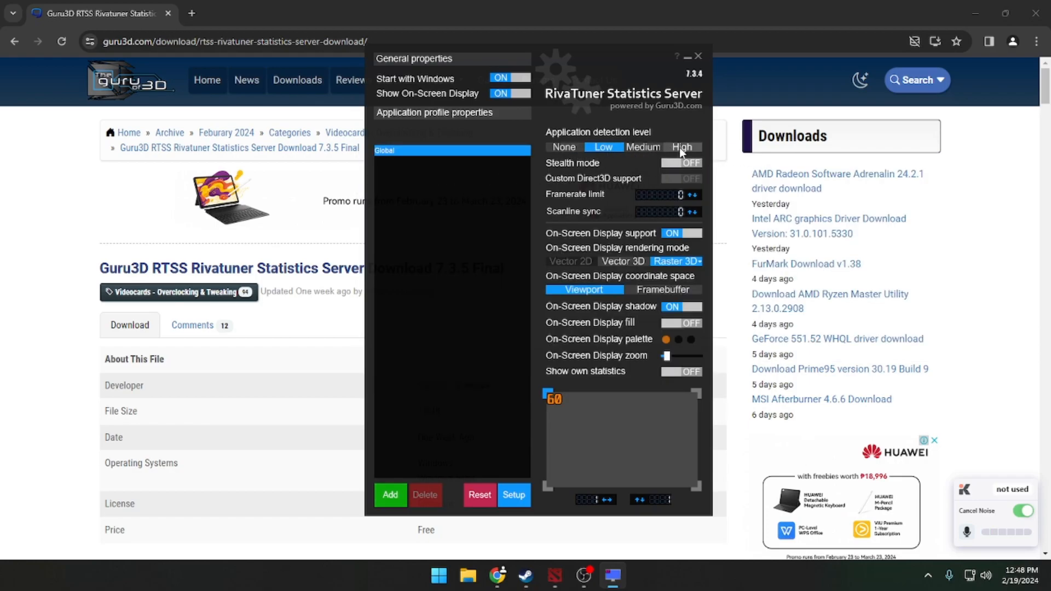
mouse_move(680, 149)
mouse_move(663, 197)
mouse_move(557, 579)
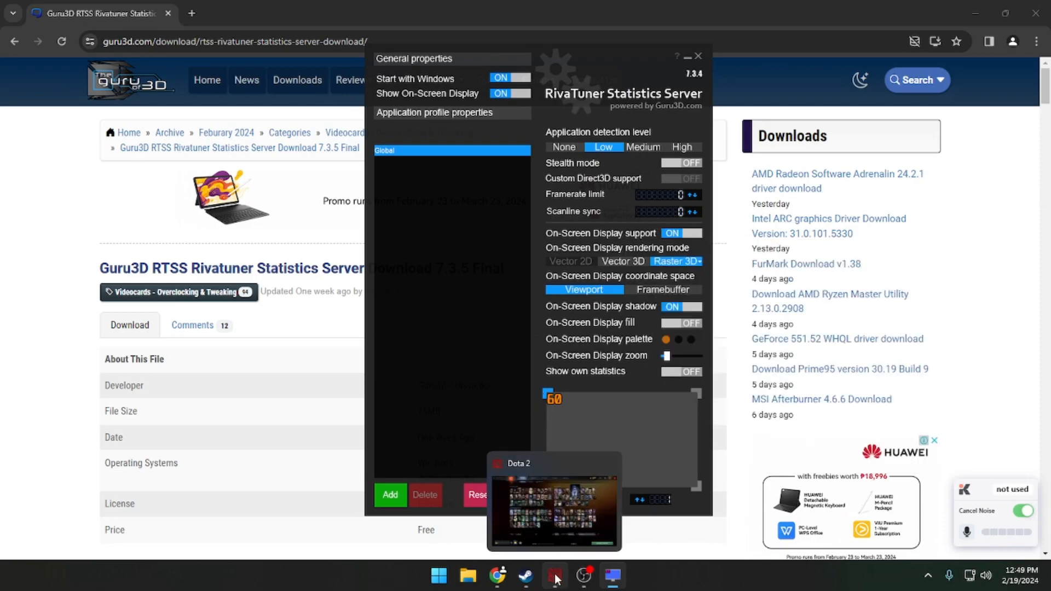
click(699, 55)
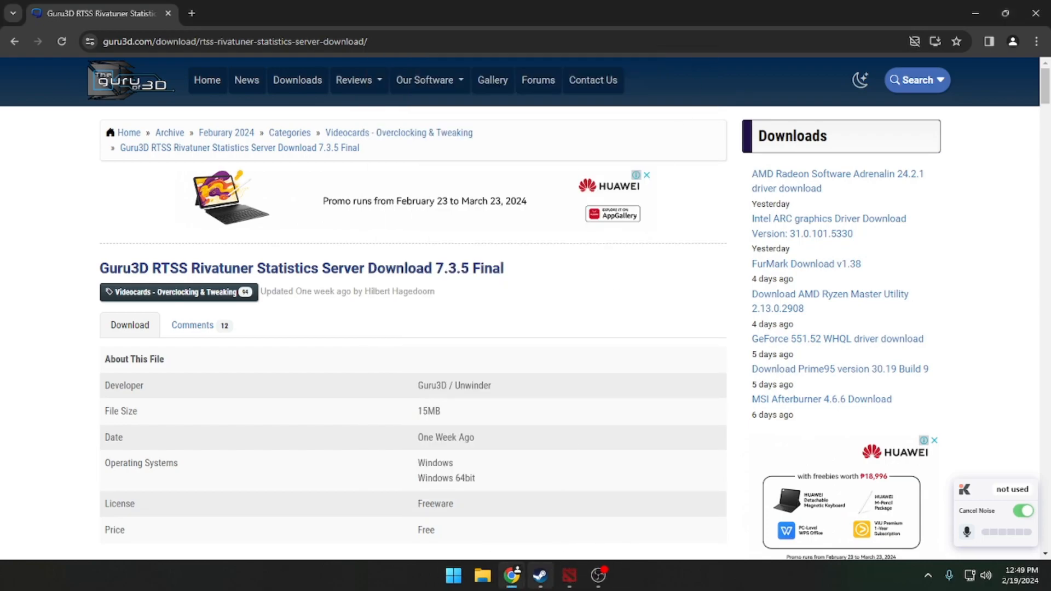
Switch to Dota 2 and review its Video settings, including the VSync and maximum frames per second options, then leave the settings
click(569, 576)
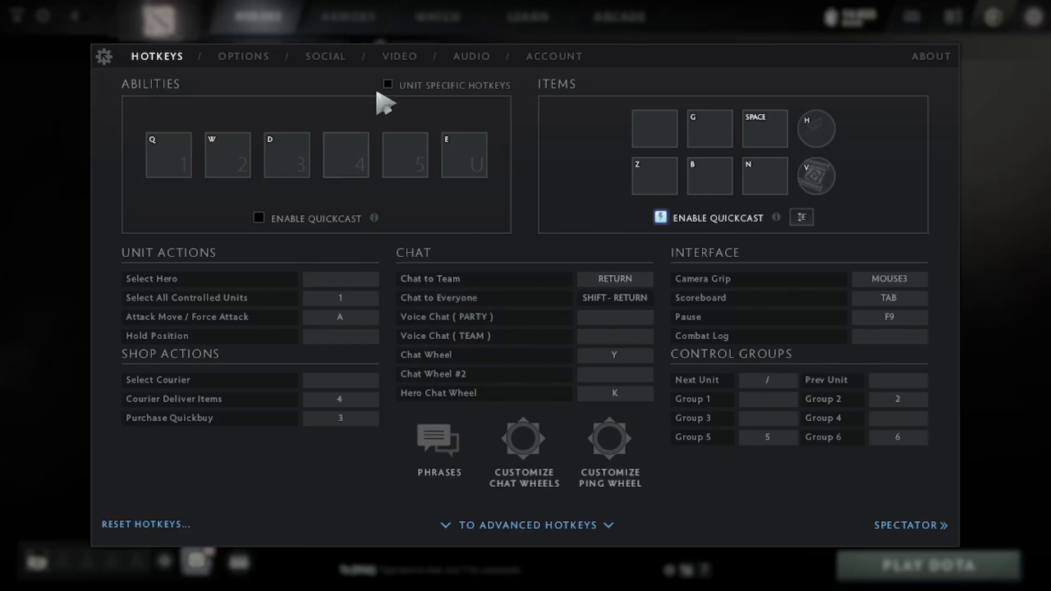
click(399, 58)
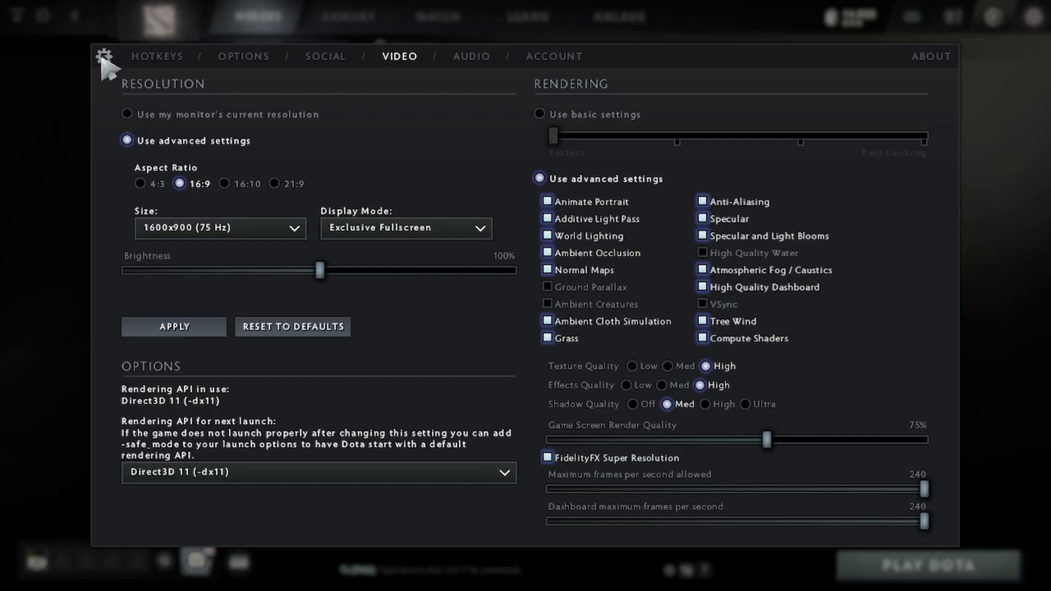
click(103, 58)
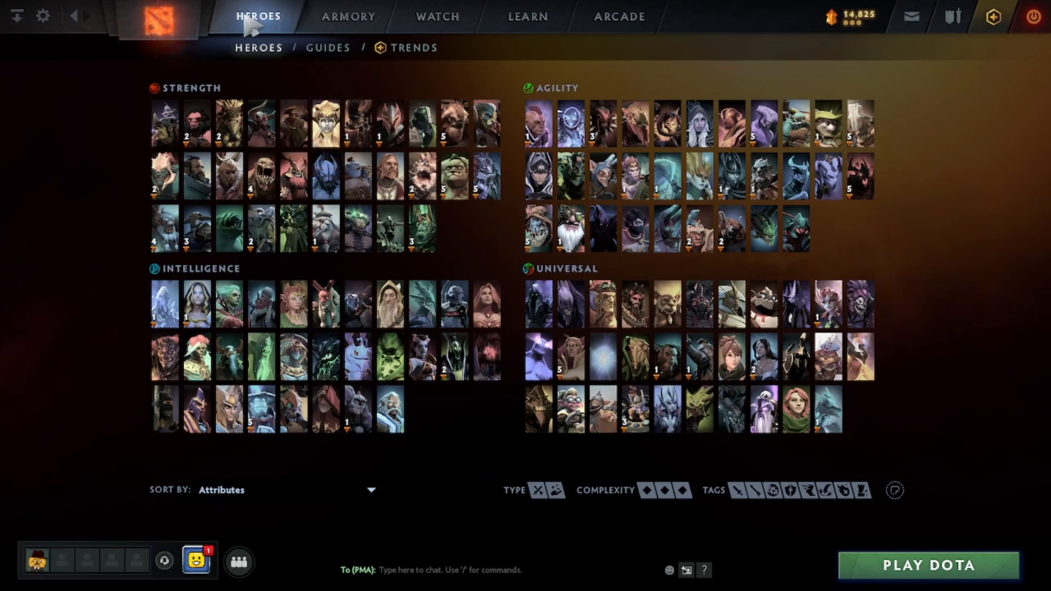
click(160, 21)
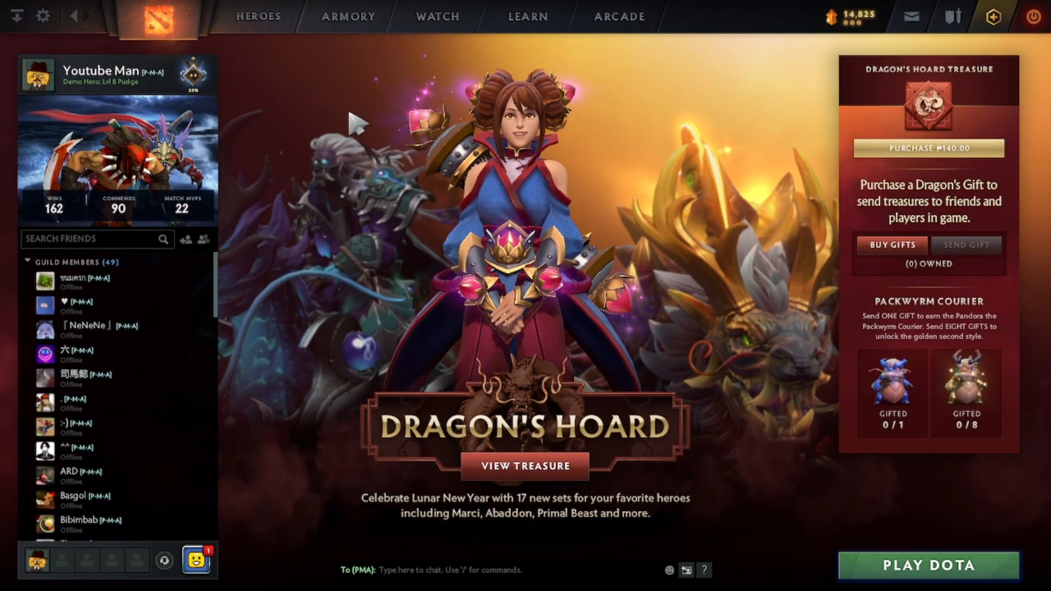
click(253, 25)
click(192, 27)
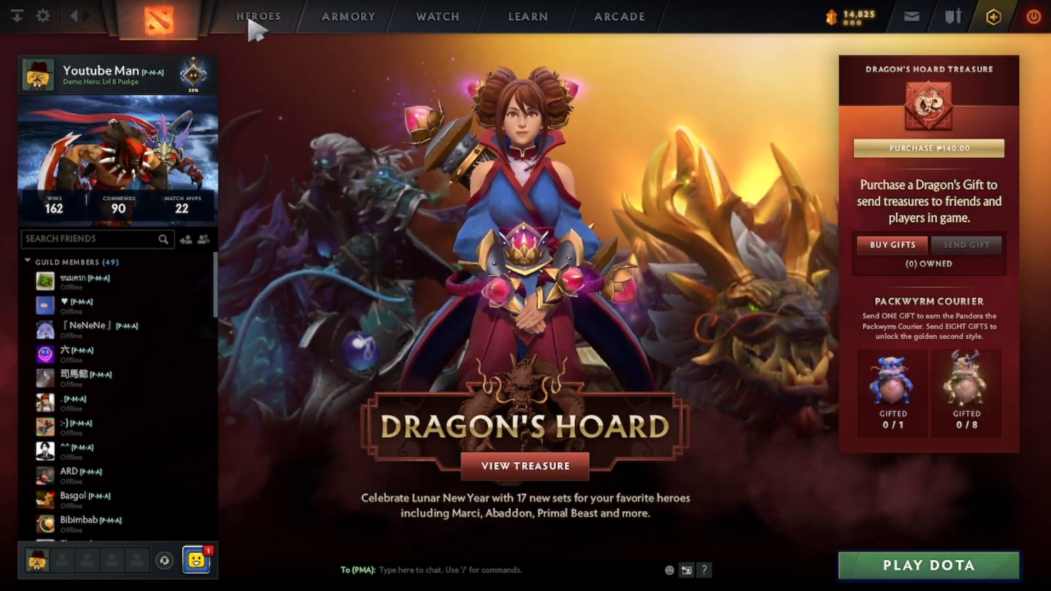
click(253, 25)
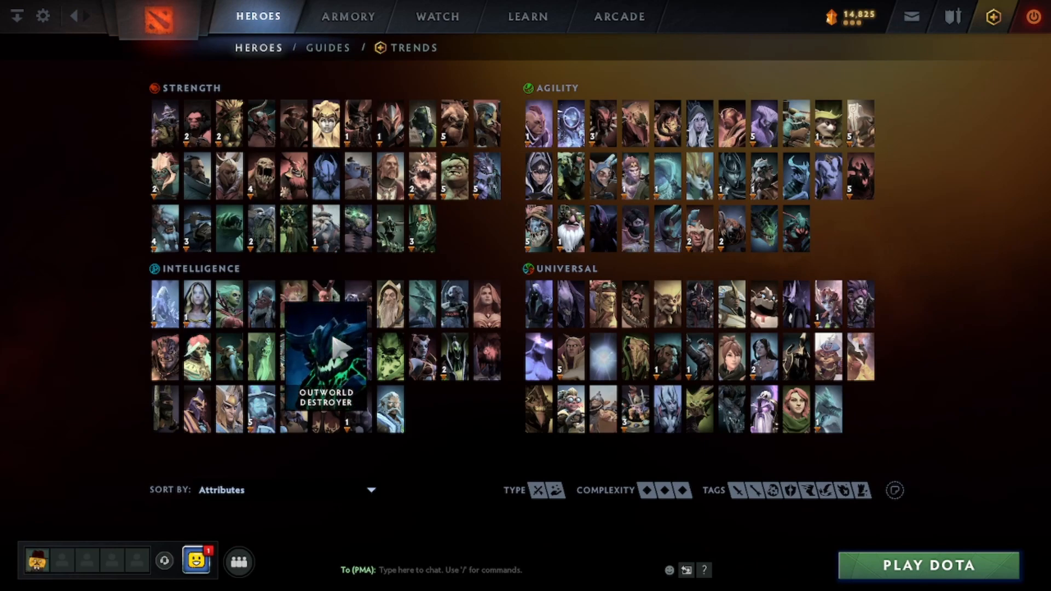
Bring up the AMD Radeon overlay to check the graphics settings of Dota 2's game profile, then return to the game
key(alt+r)
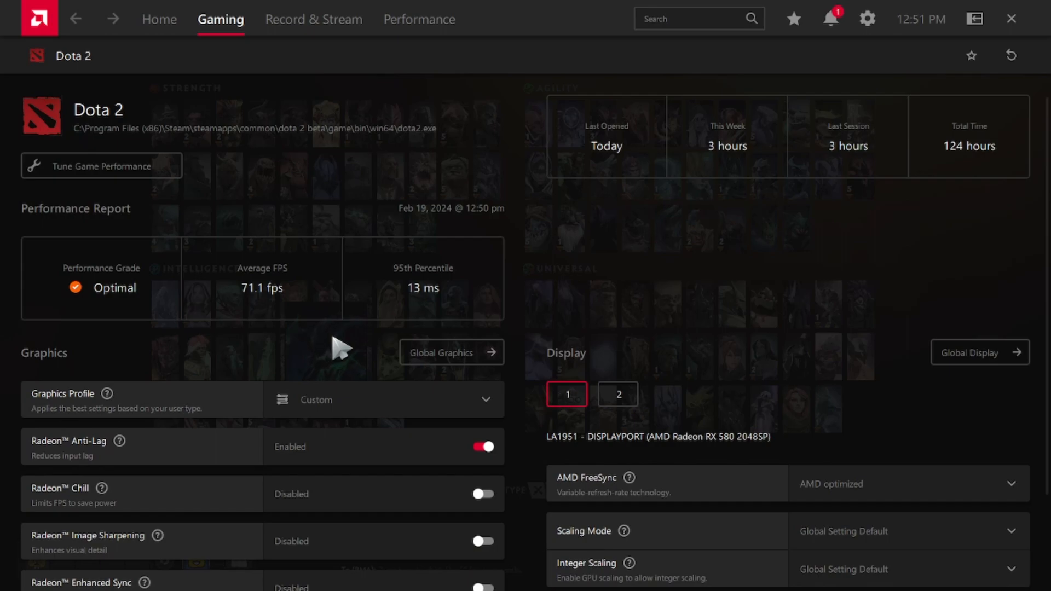
scroll(341, 348, down, 1)
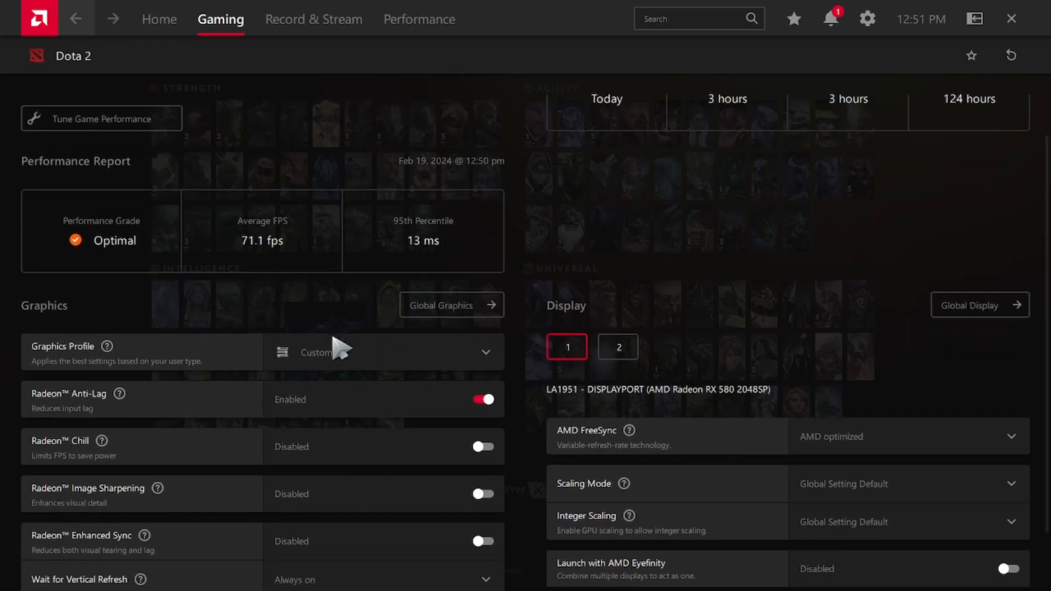
key(alt+r)
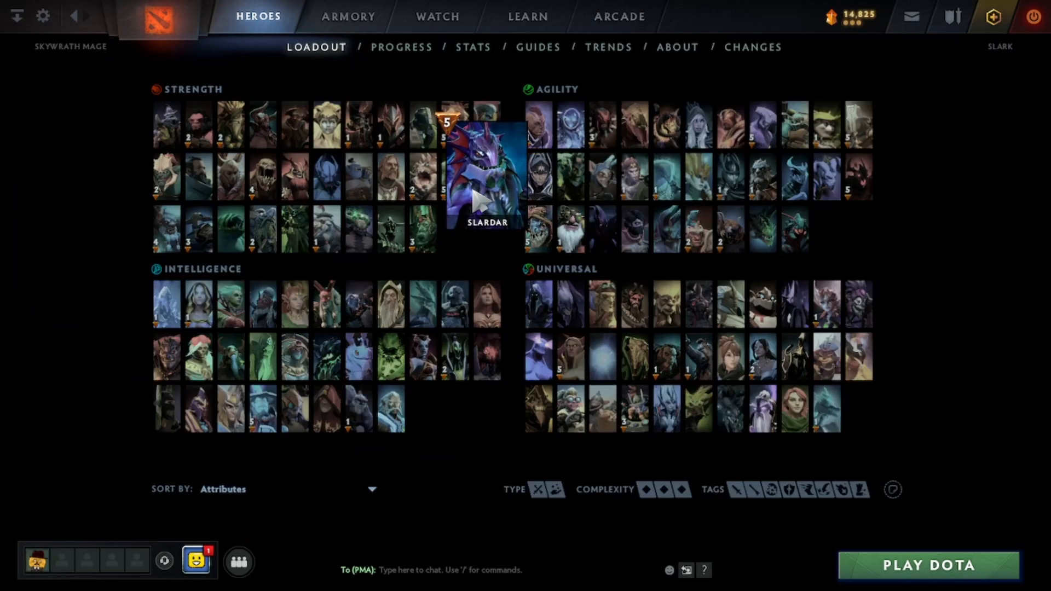
View Slardar's hero page, then return to the running demo match and walk Pudge around the map
click(486, 174)
click(17, 15)
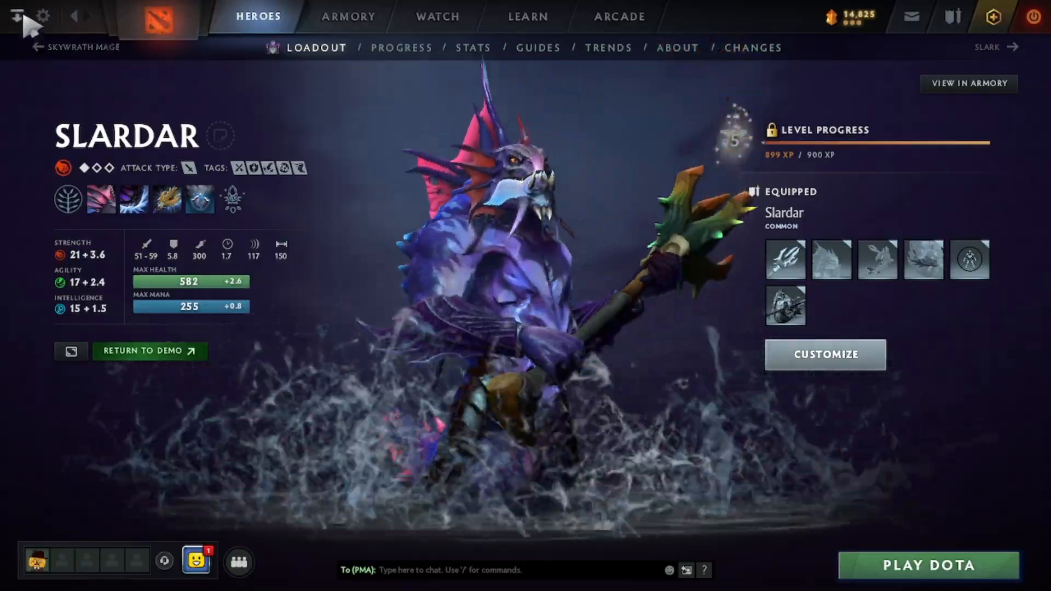
right_click(237, 340)
right_click(444, 159)
right_click(447, 141)
right_click(598, 248)
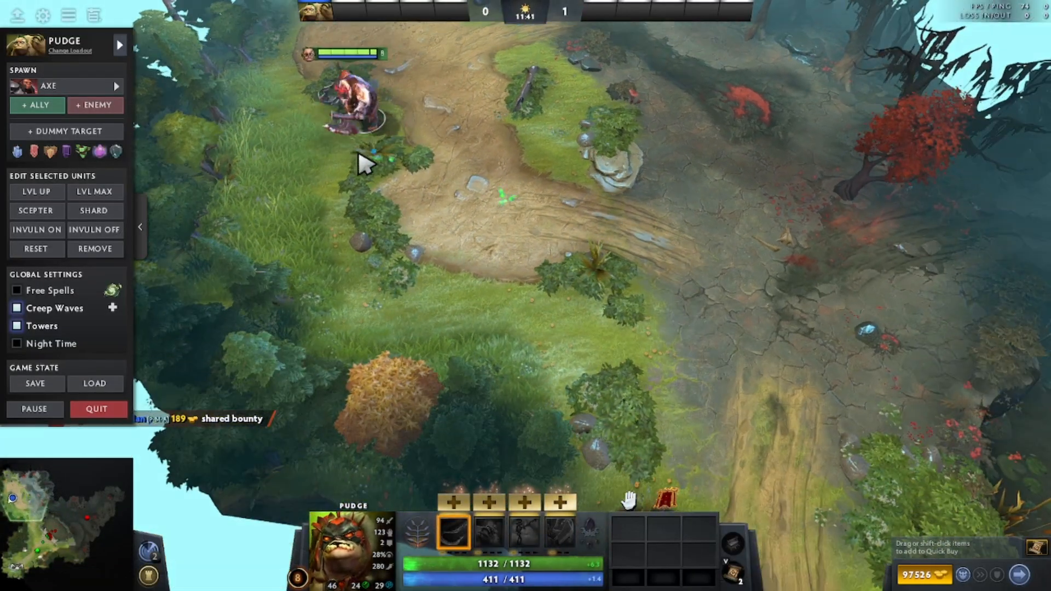
right_click(305, 151)
right_click(356, 142)
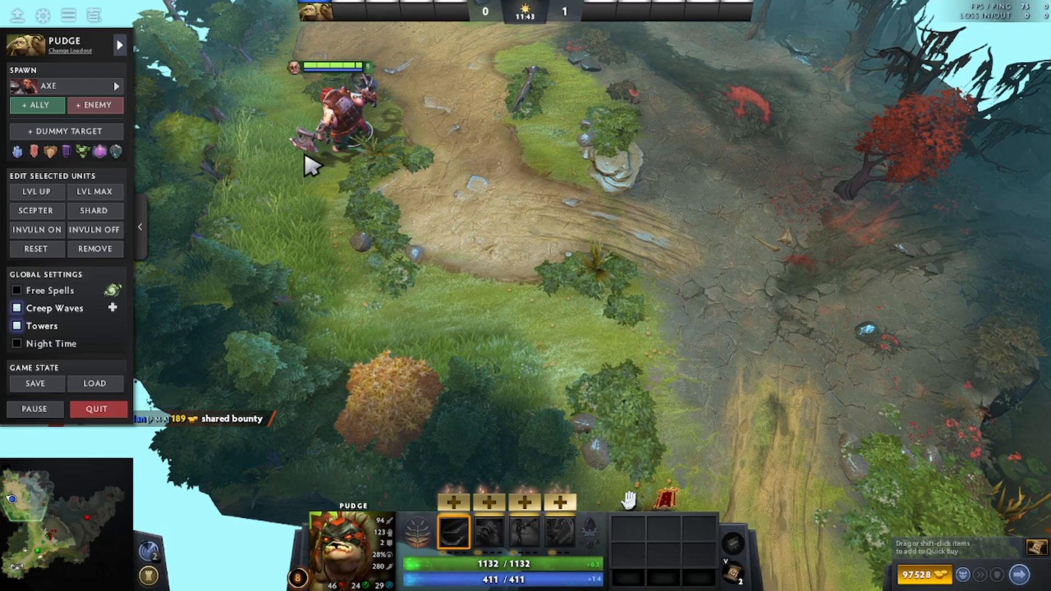
Review Dota 2's performance report, Radeon Enhanced Sync and Wait for Vertical Refresh in the AMD Radeon overlay, then close the overlay
key(alt+r)
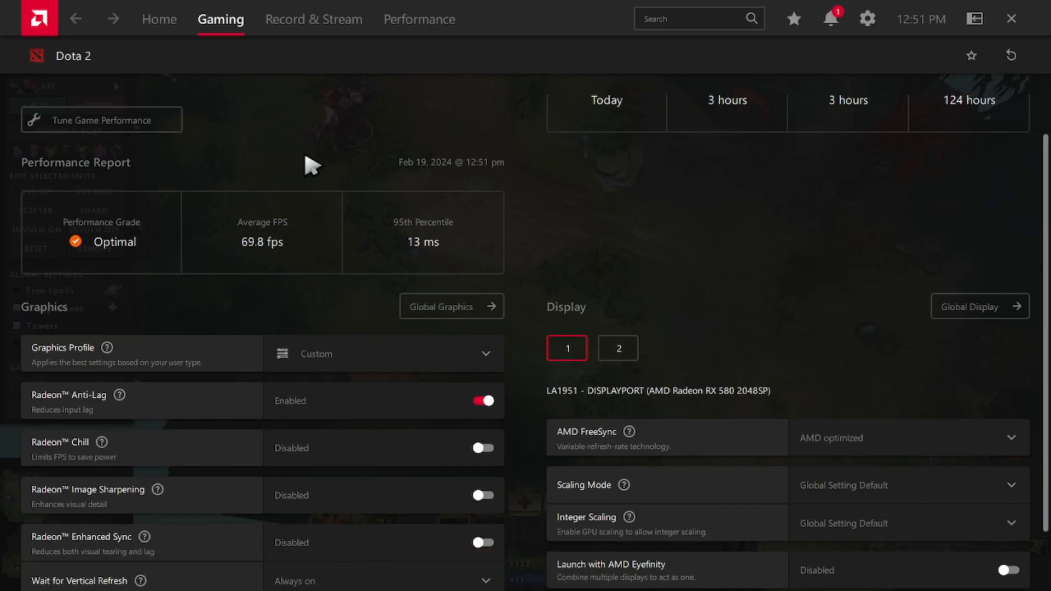
scroll(306, 156, up, 1)
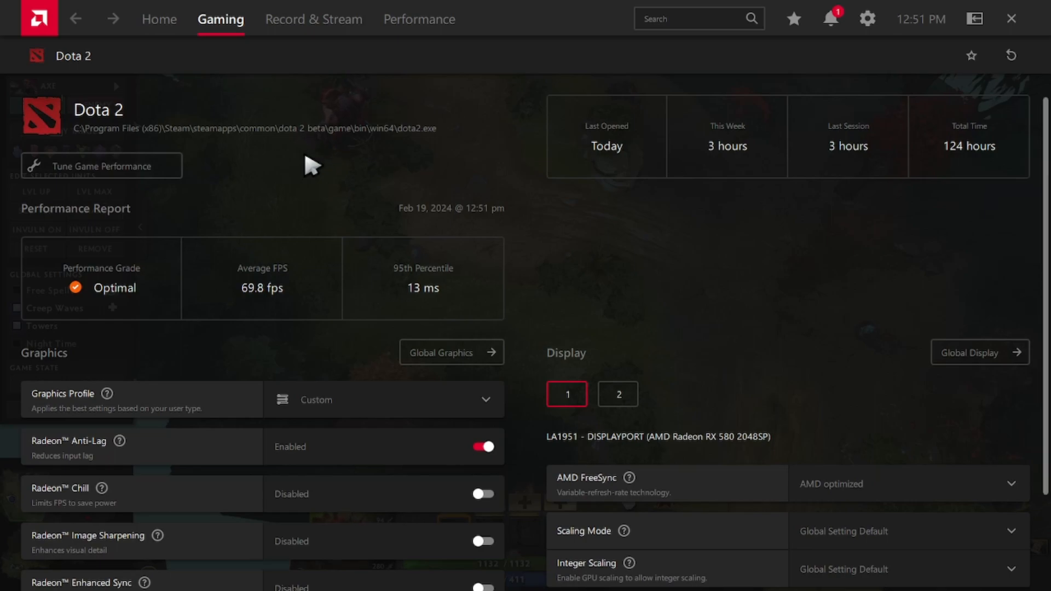
scroll(305, 156, down, 2)
scroll(305, 156, down, 1)
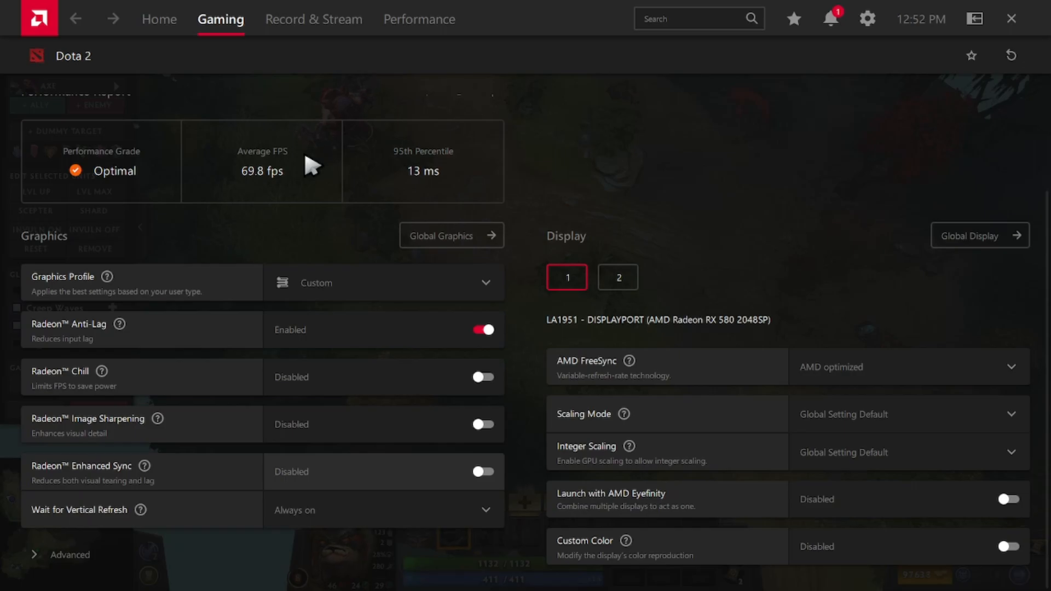
key(alt+r)
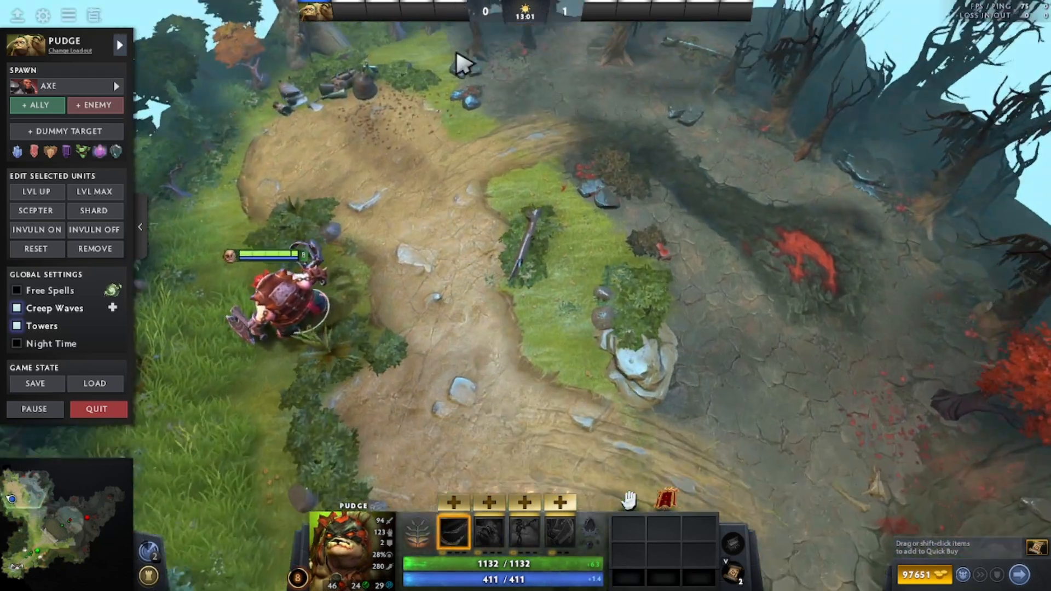
Walk Pudge along the dirt path in the demo match to observe how smoothly the game renders
right_click(471, 304)
right_click(438, 257)
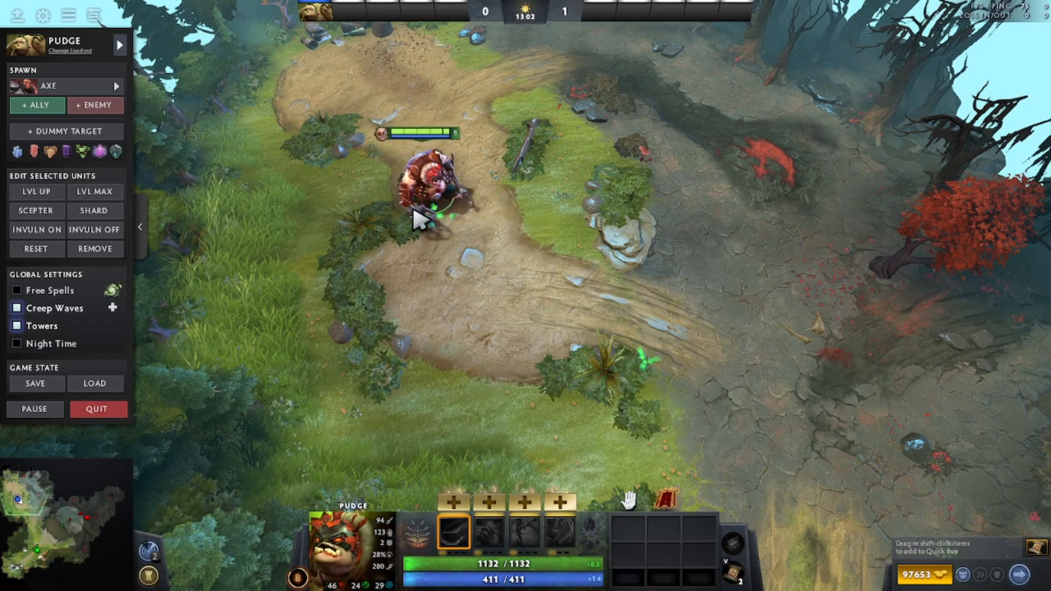
right_click(441, 258)
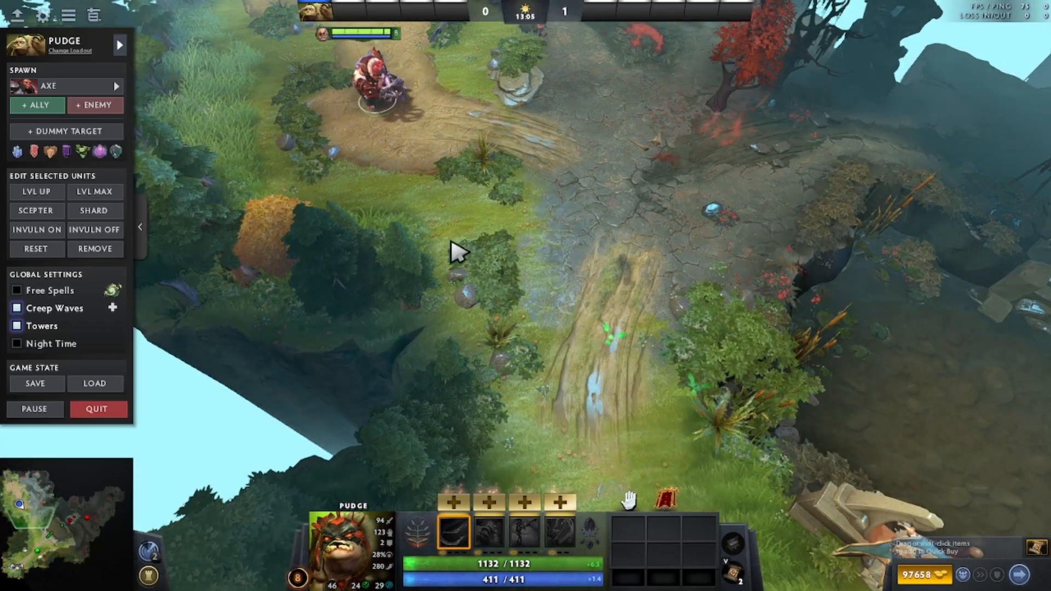
Walk Pudge around the grassy edge of the dirt path to keep checking how smoothly the demo match renders
right_click(339, 196)
right_click(352, 153)
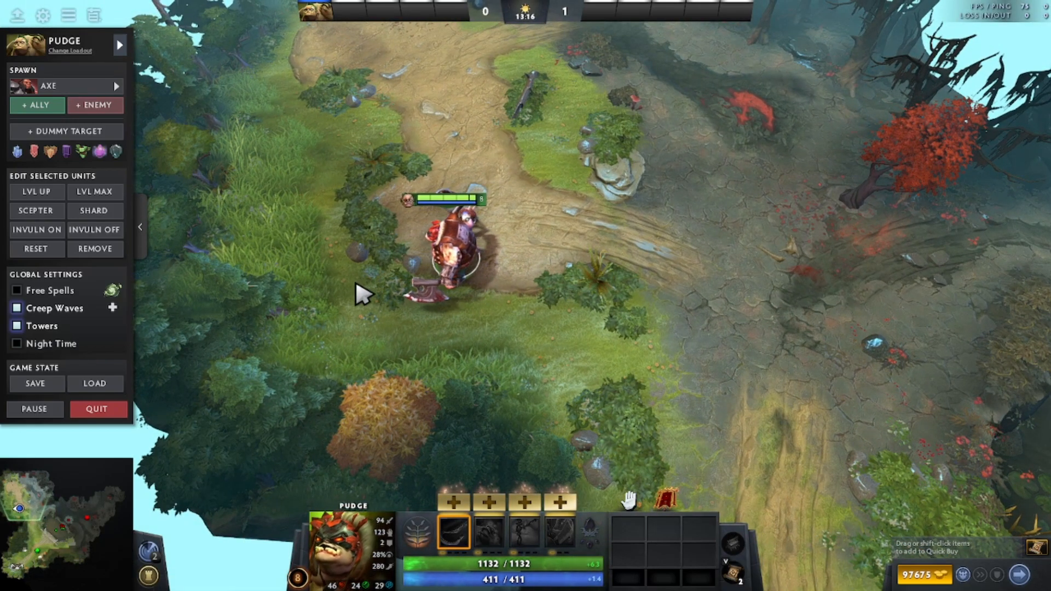
right_click(458, 285)
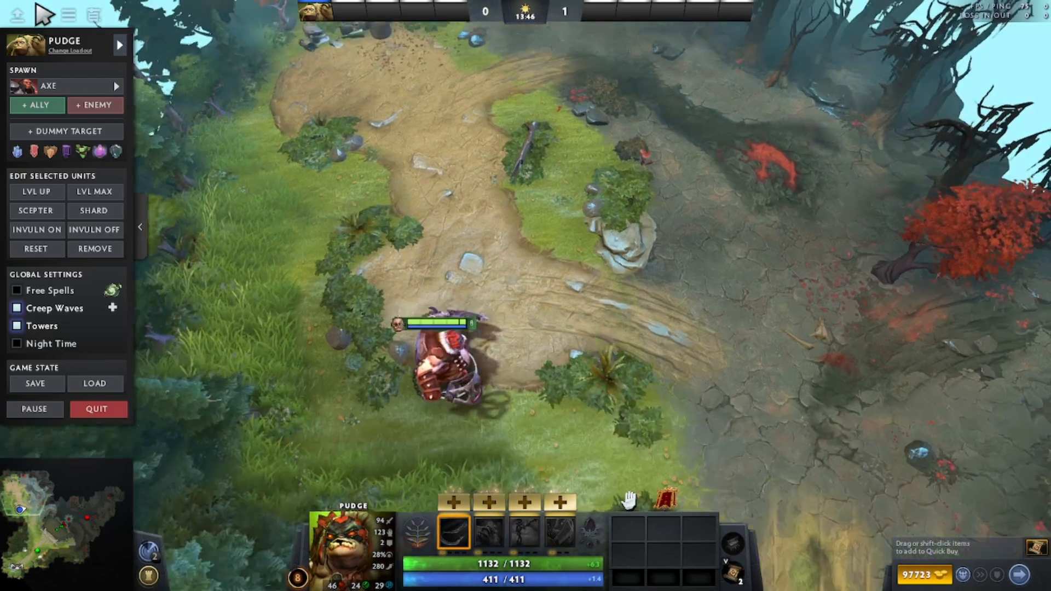
Review the resolution, display mode, VSync and maximum frame rate in Dota 2's video settings, then return to the match
click(43, 16)
click(412, 60)
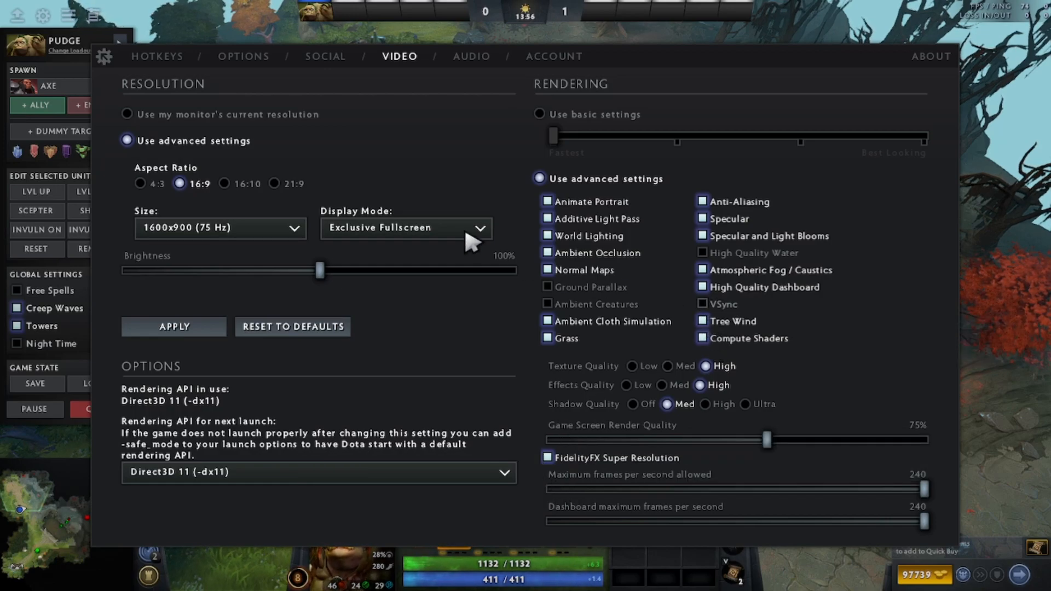
click(102, 59)
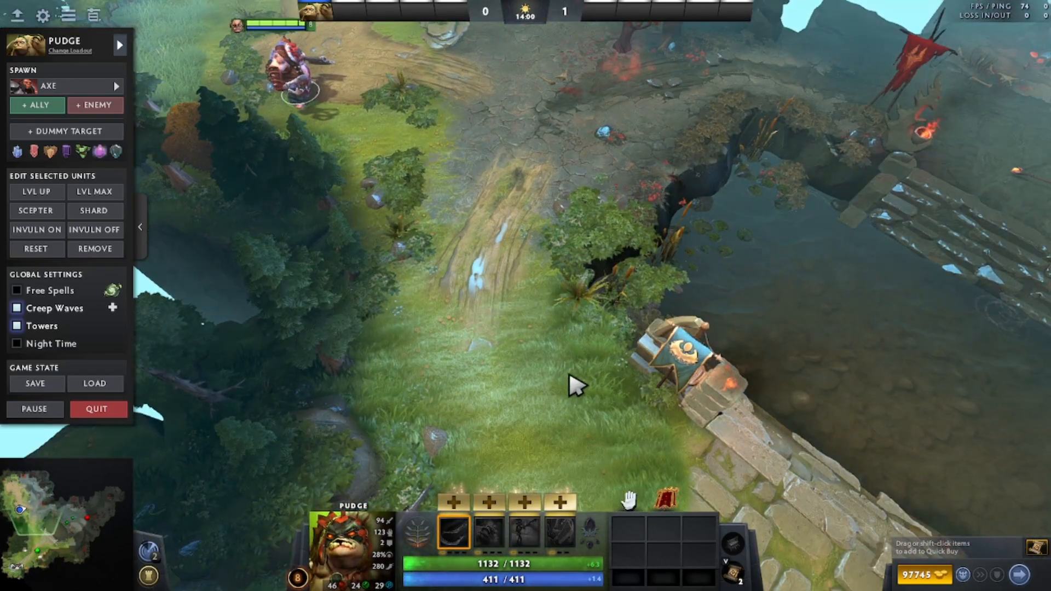
Walk Pudge down the muddy track onto the grass near the river to check movement smoothness
right_click(554, 376)
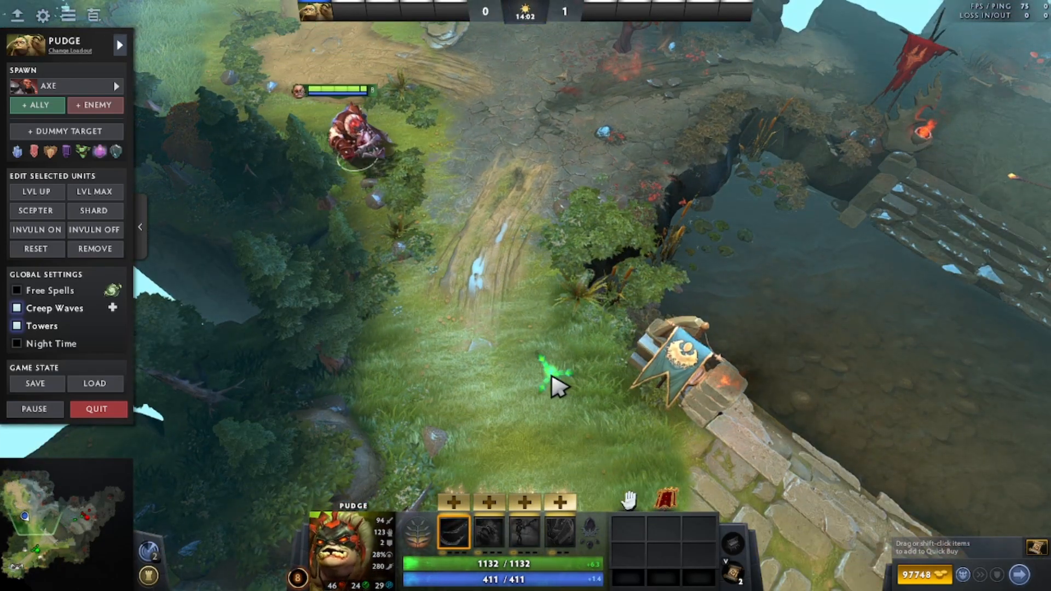
right_click(526, 315)
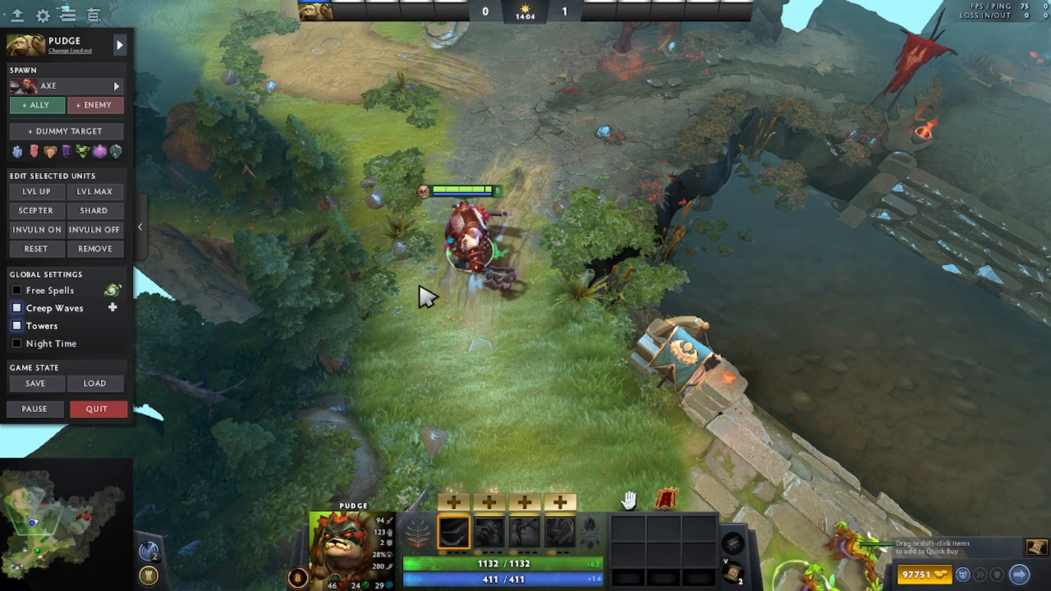
right_click(441, 311)
right_click(496, 303)
right_click(497, 307)
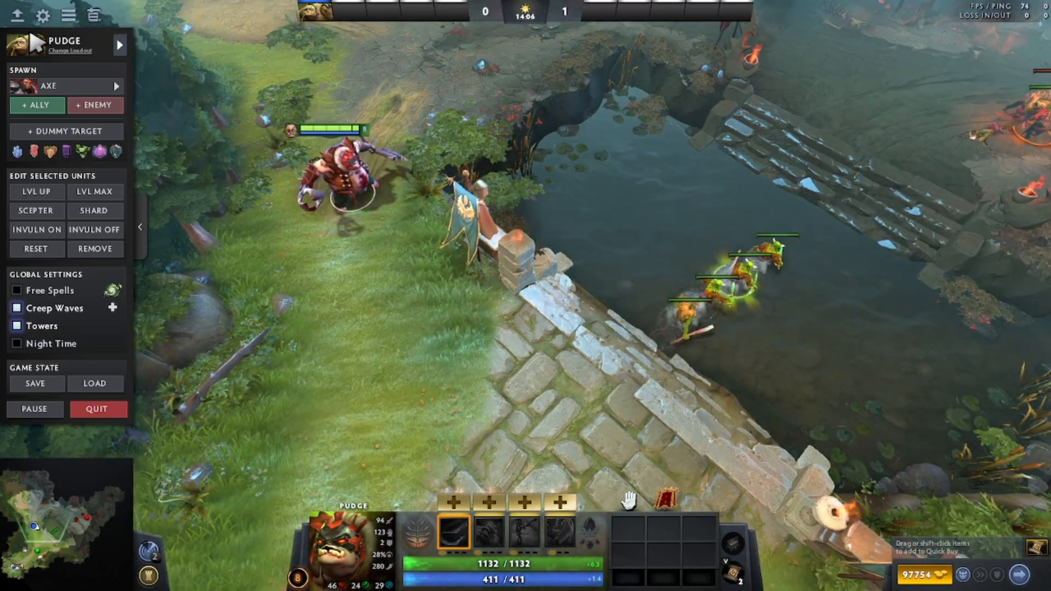
Recheck the resolution and rendering options in Dota 2's video settings, then return to the match and move Pudge beside the riverbank banner
click(42, 21)
click(408, 57)
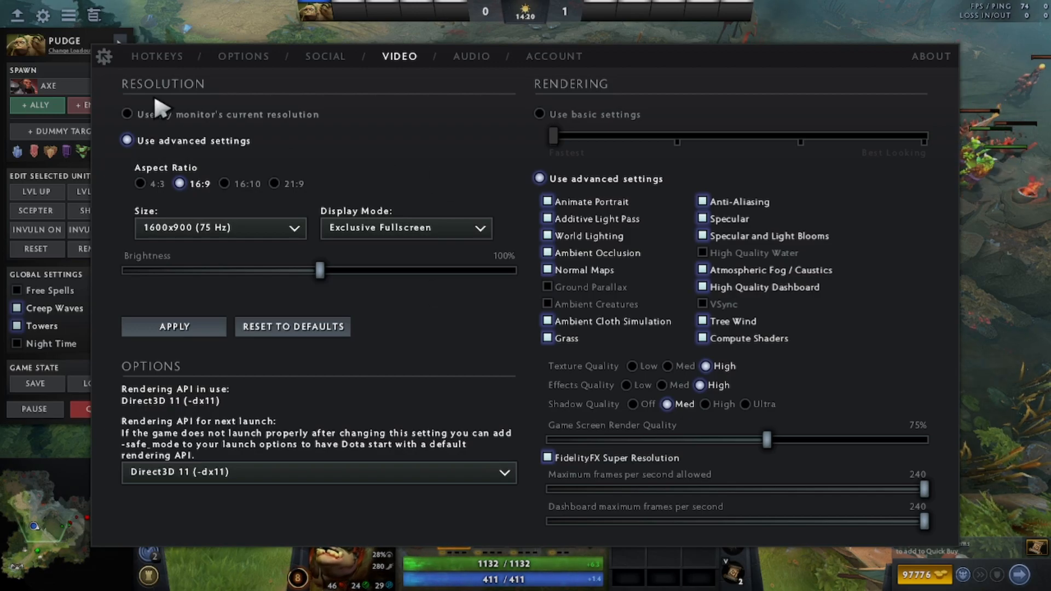
click(105, 58)
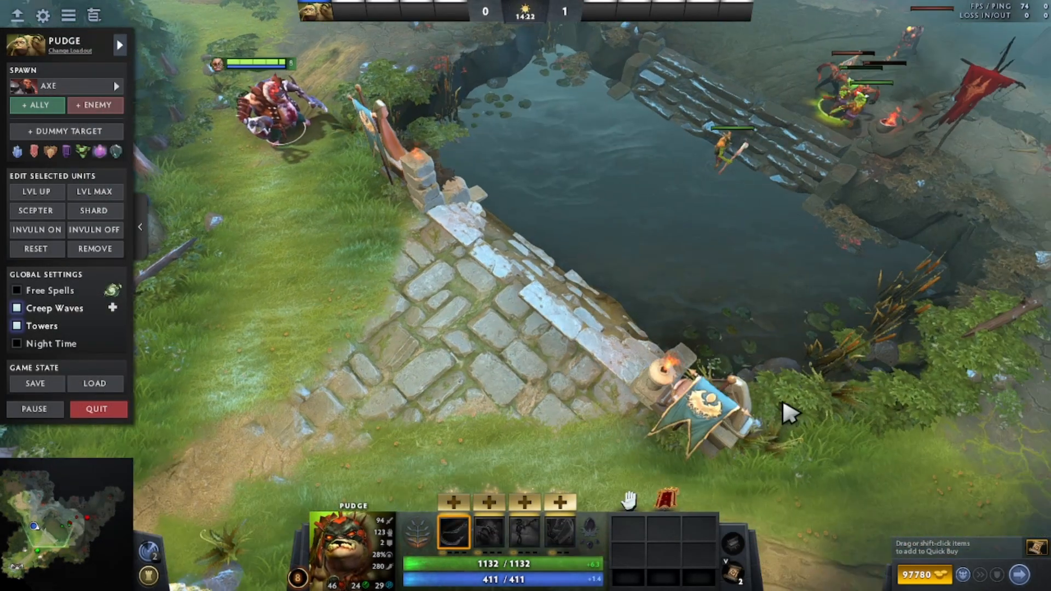
right_click(363, 207)
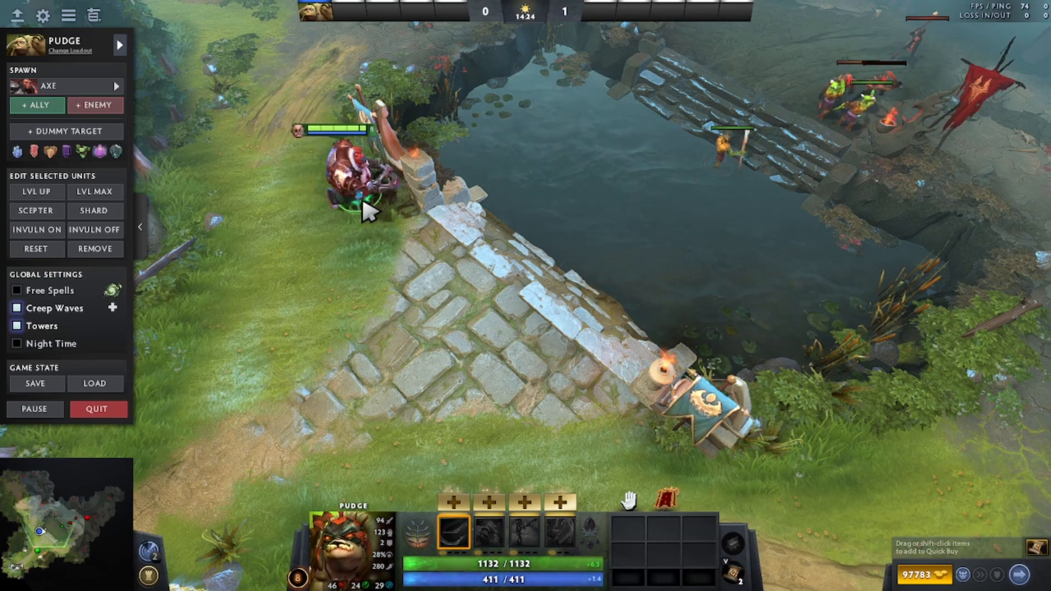